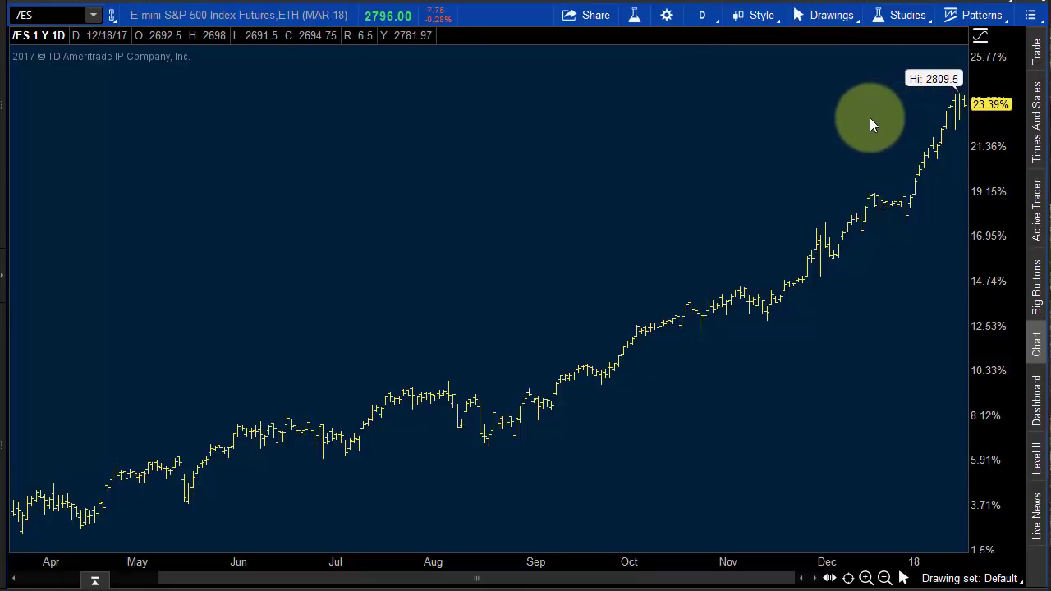
Step: Add the Comparison study to the price section of the /ES chart
click(635, 16)
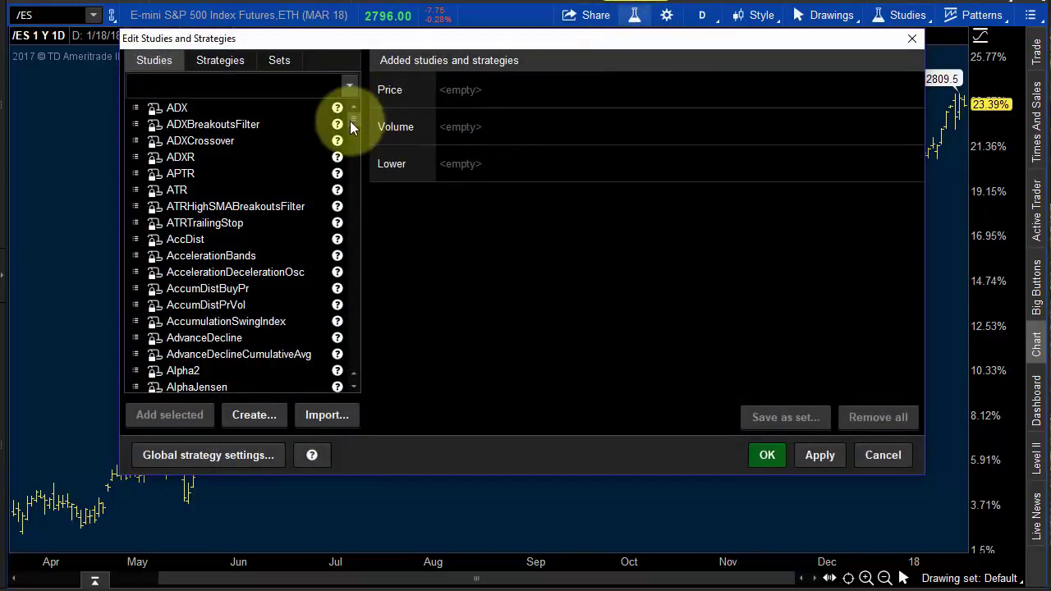
drag(353, 120, 353, 144)
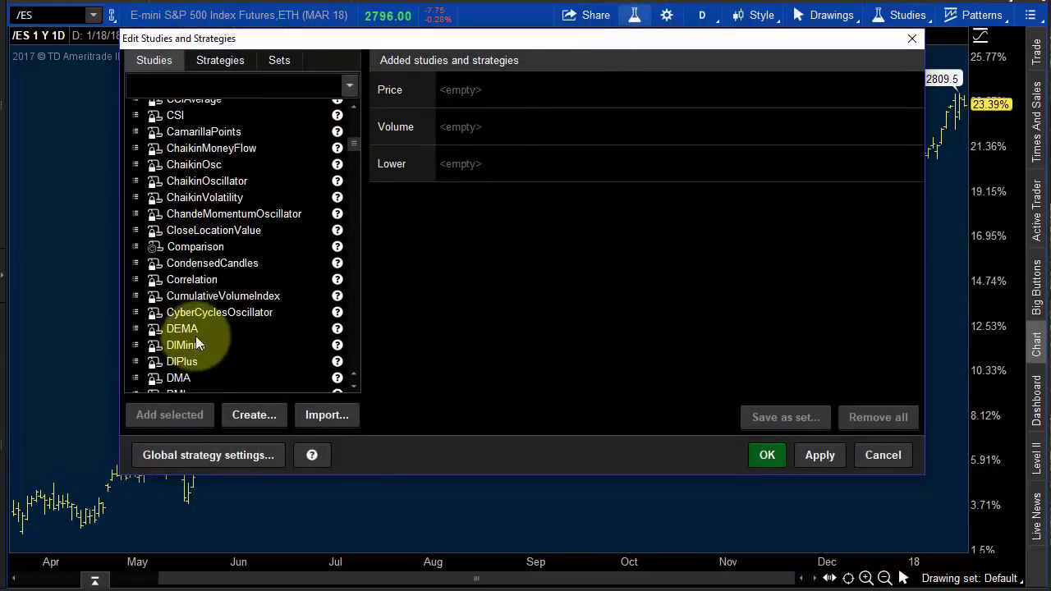
click(198, 248)
click(193, 415)
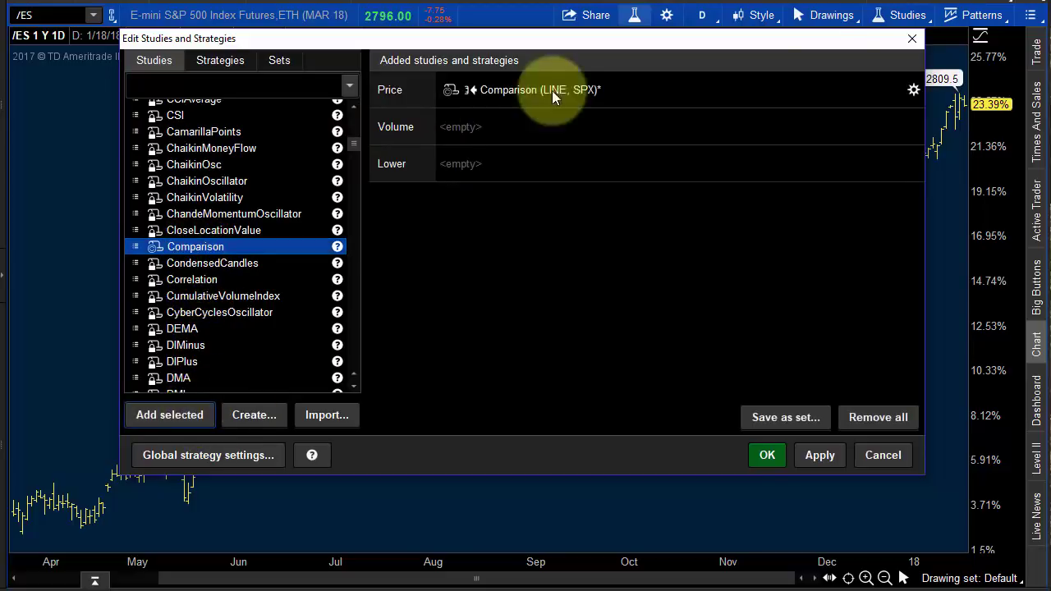
Step: Set the Comparison study's style to BAR and its secondary security to /YM
click(914, 89)
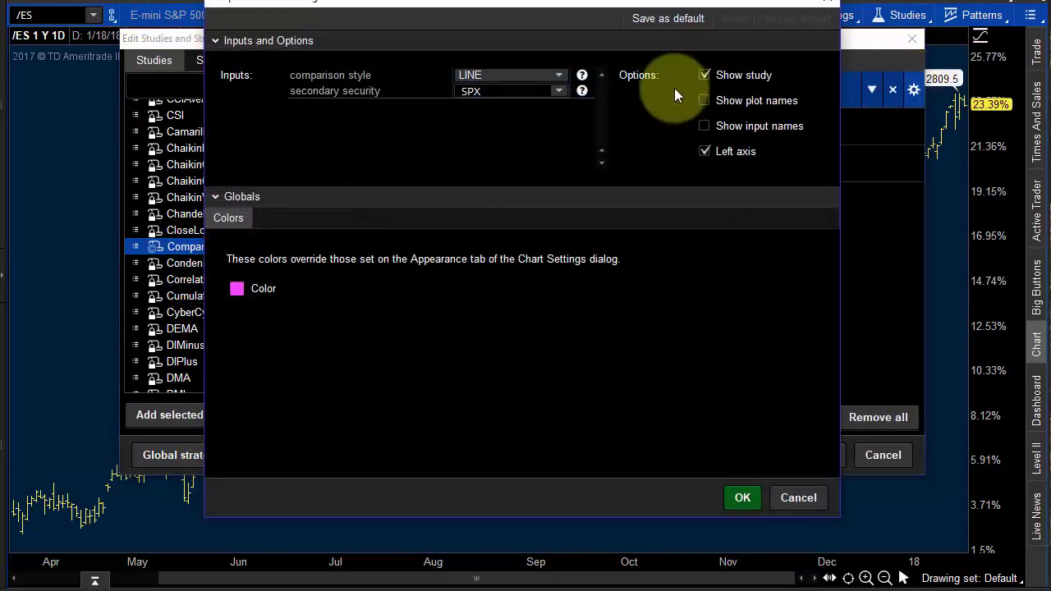
click(519, 80)
click(501, 126)
click(499, 76)
click(496, 102)
click(495, 91)
text(/)
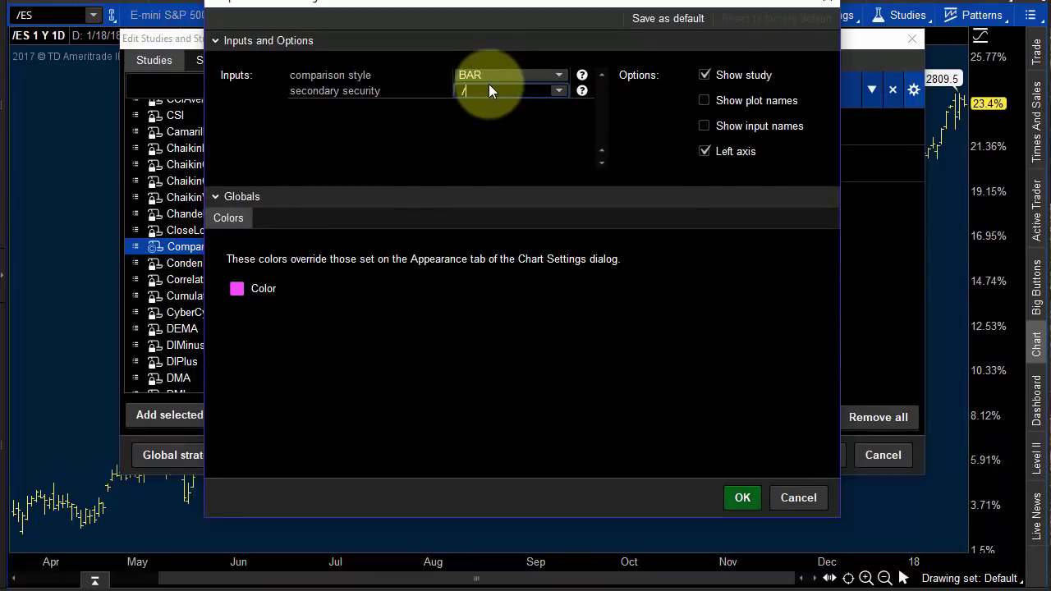
text(ym)
click(503, 100)
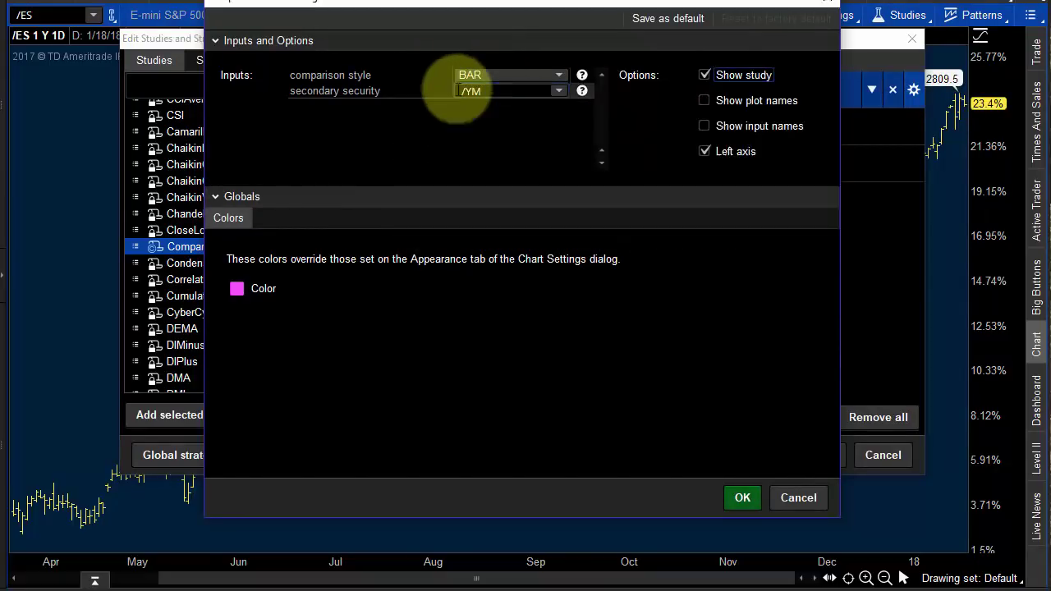
Step: Disable the Comparison study's left axis and apply the study to the chart
click(703, 153)
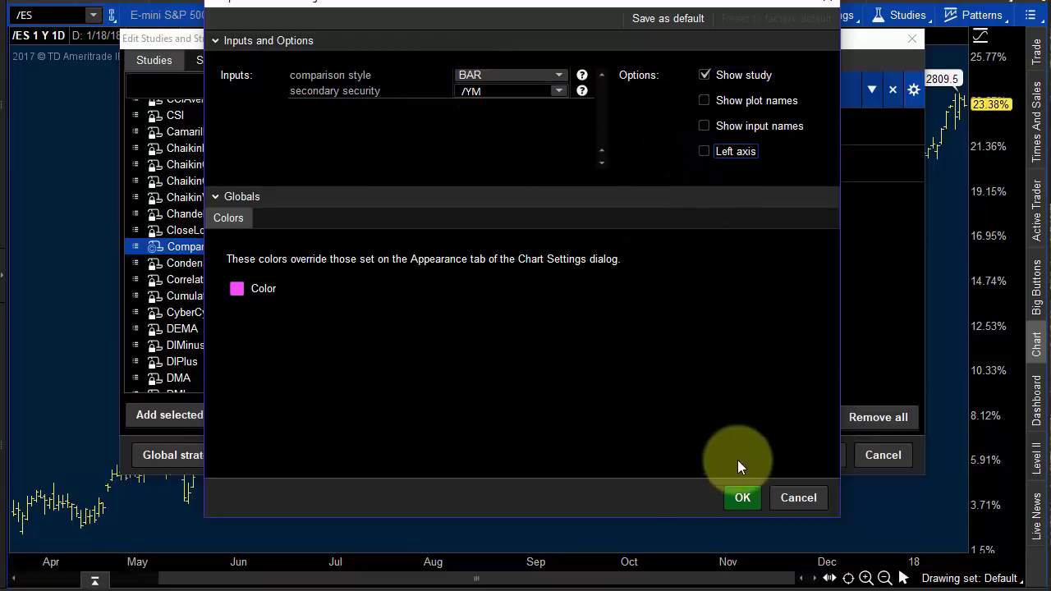
click(743, 498)
click(821, 457)
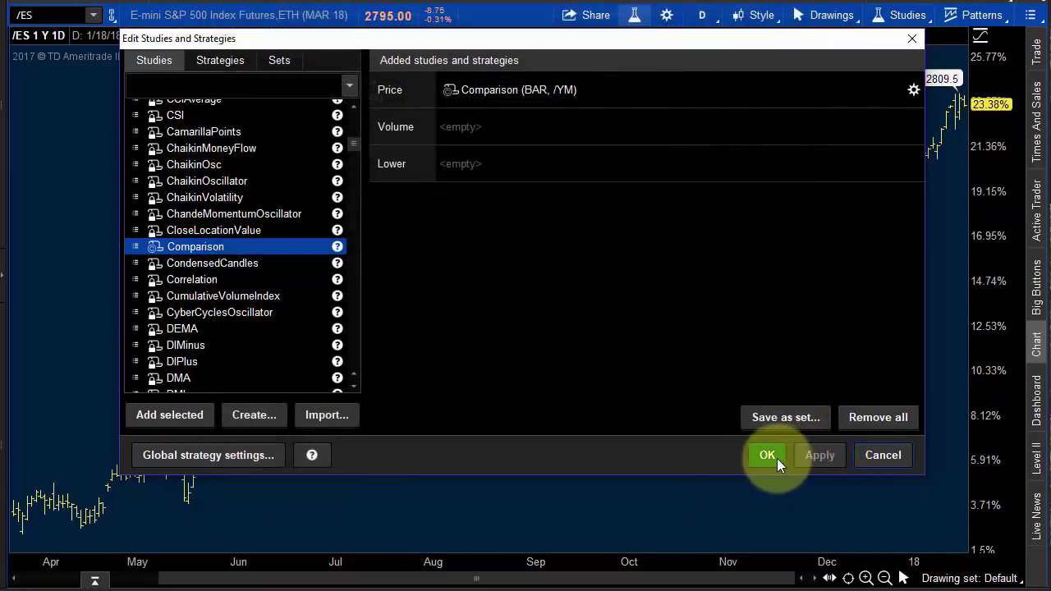
click(765, 457)
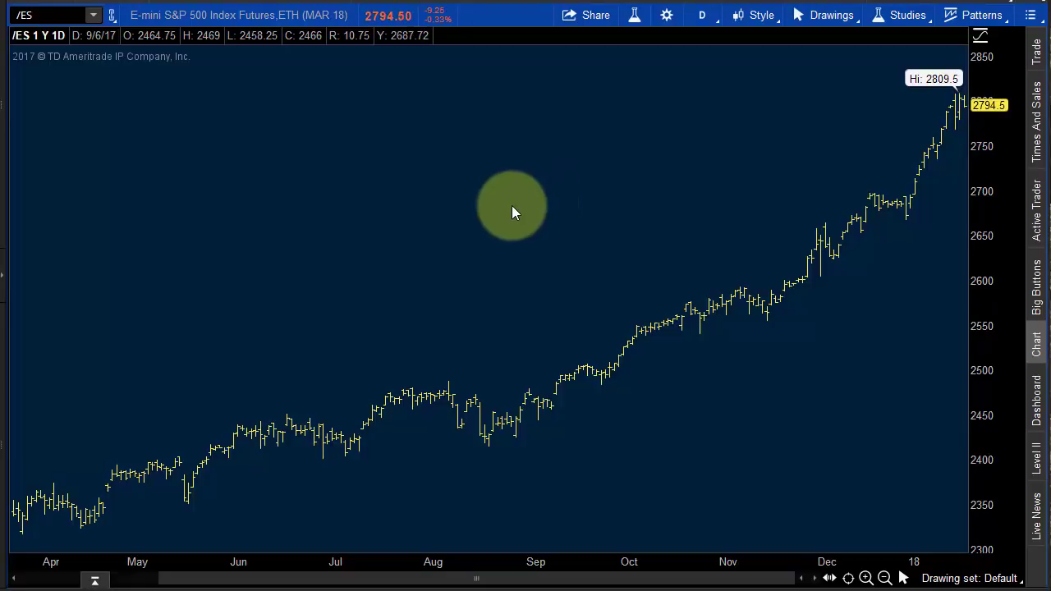
Step: Chart the December 2018 light sweet crude oil contract using the symbol /CLZ8
drag(648, 53, 965, 238)
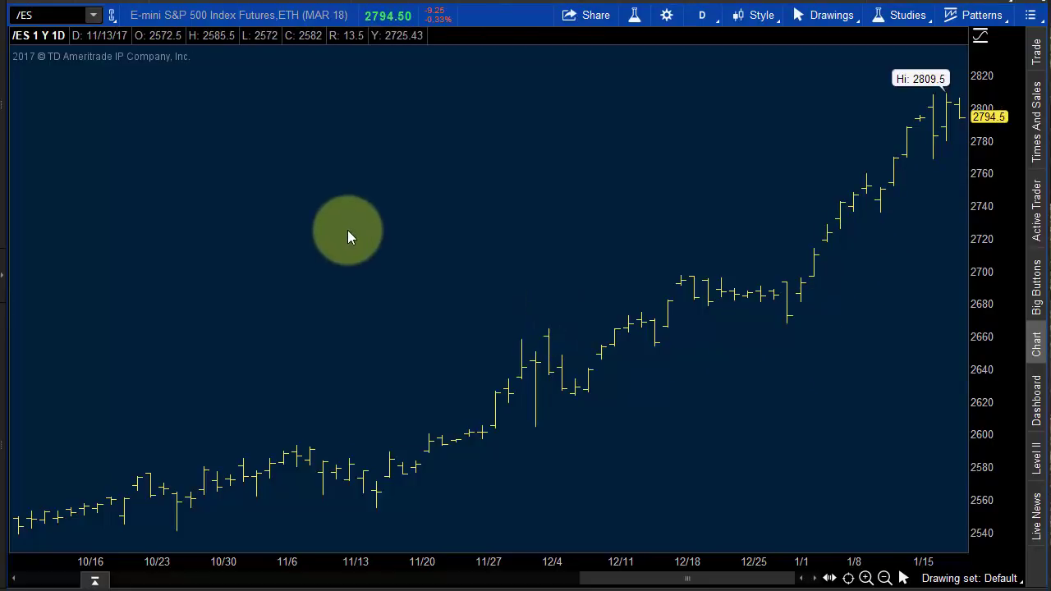
click(54, 16)
text(/CLZ8)
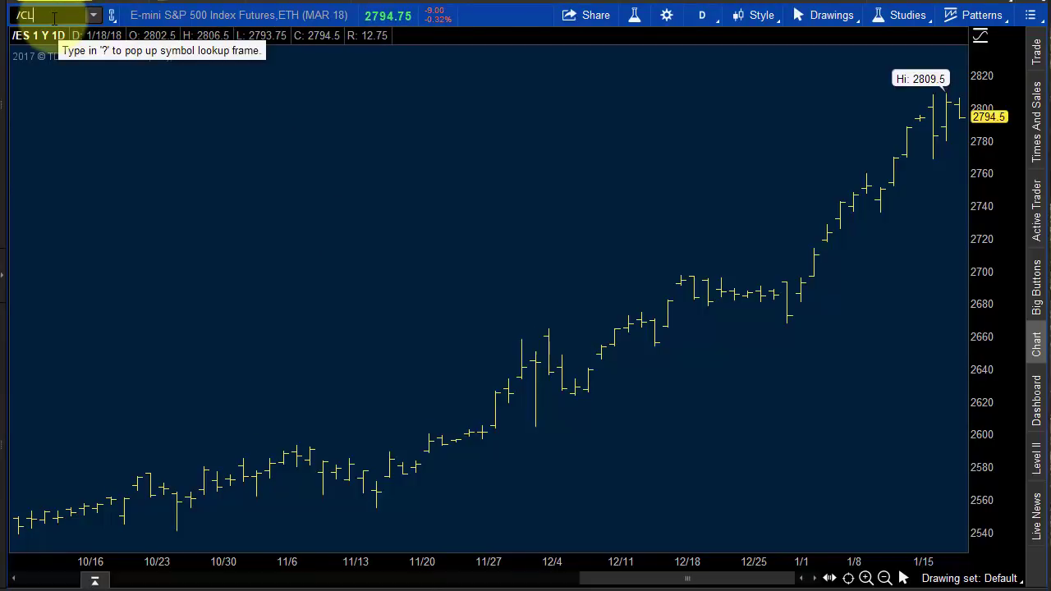
key(Return)
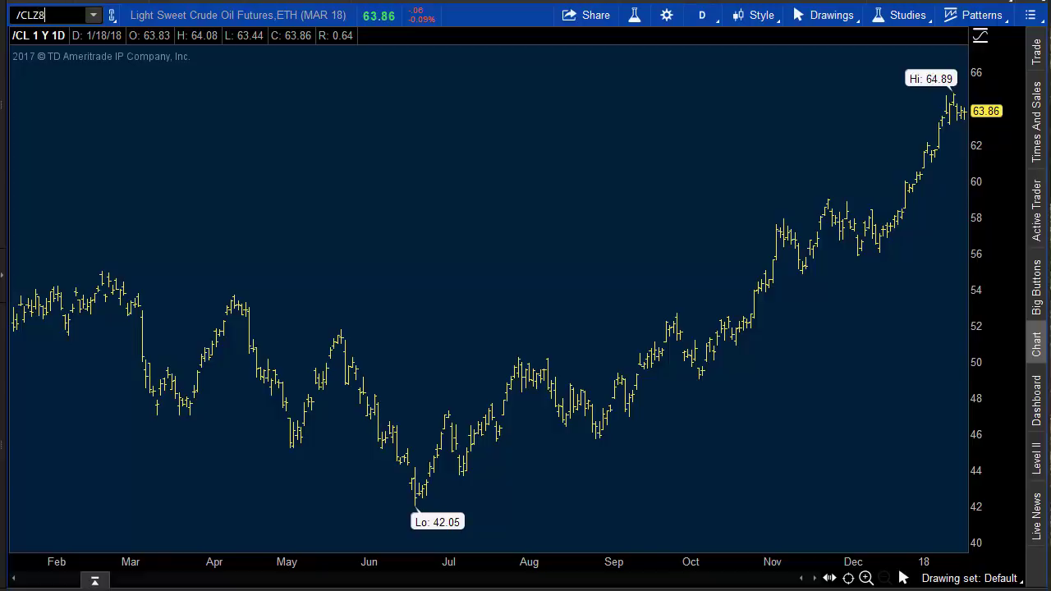
key(Return)
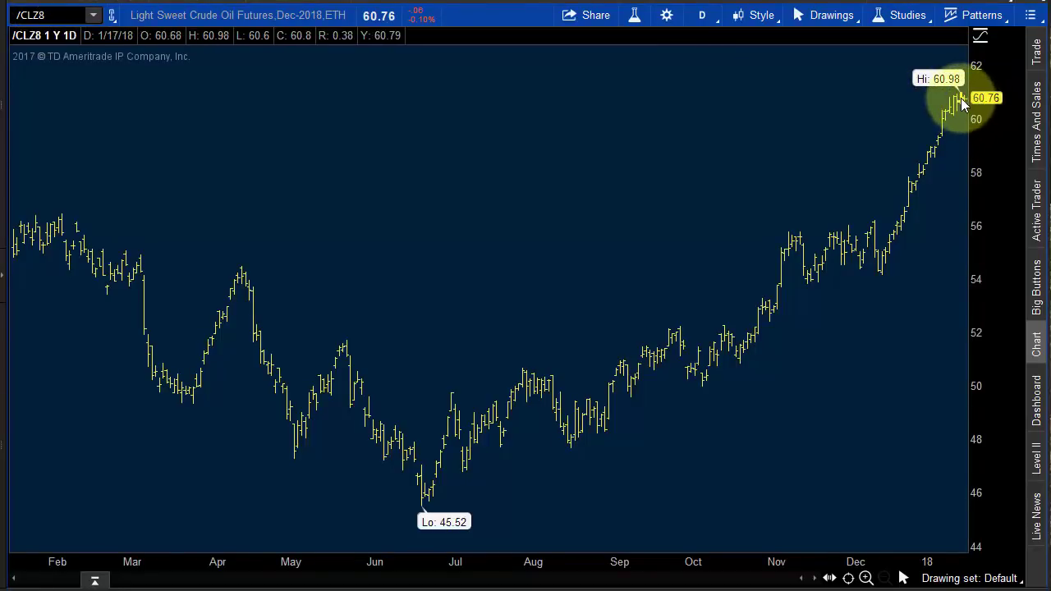
Step: Chart the generic light sweet crude oil future using the symbol /CL
click(54, 15)
text(/CL)
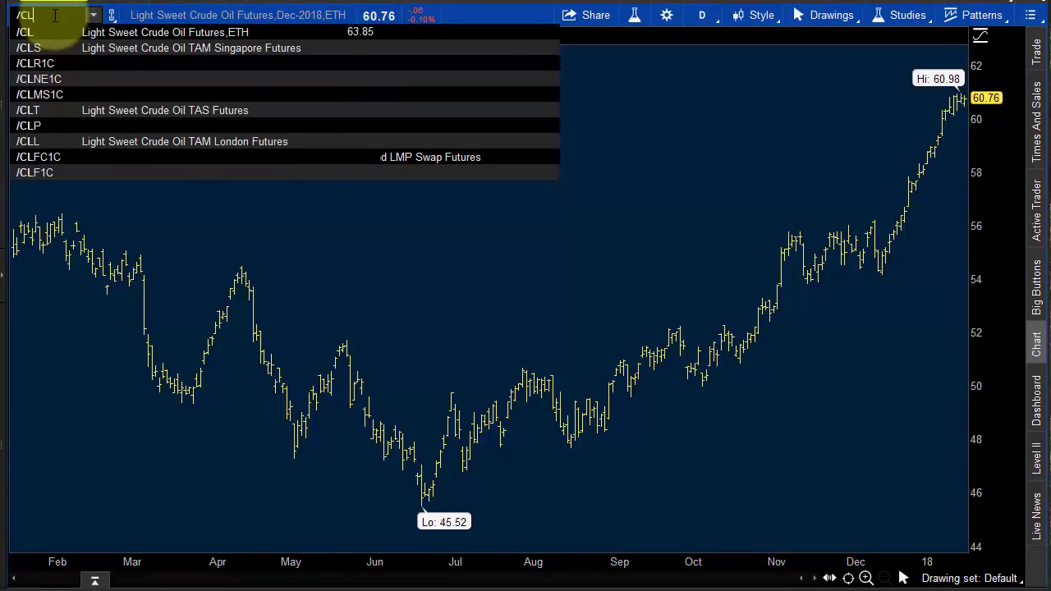
key(Return)
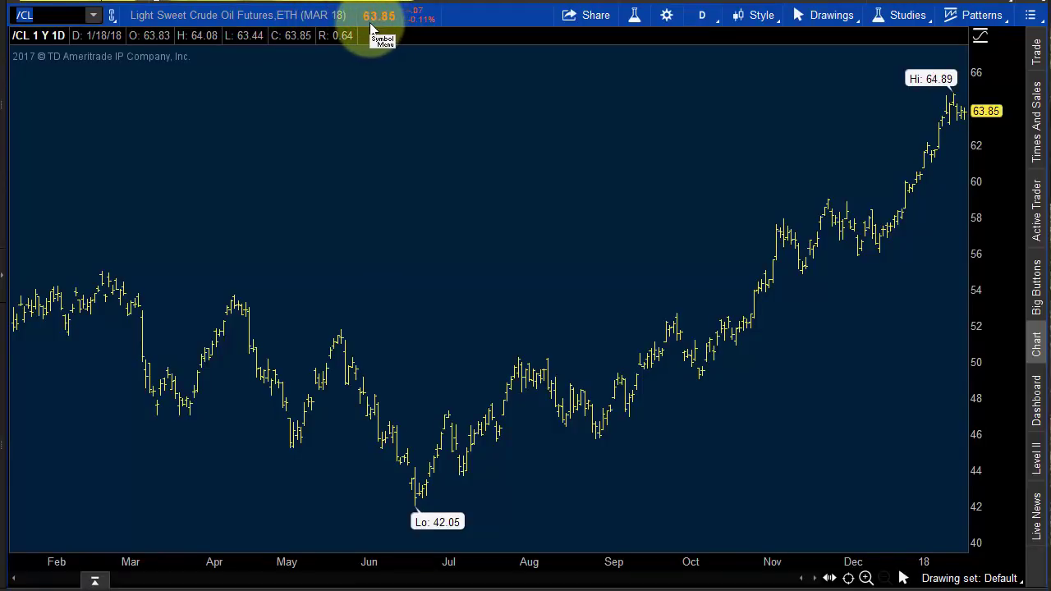
Step: Chart the crude oil calendar spread between the generic and December 2020 contracts as /CL-/CLZ0
click(48, 15)
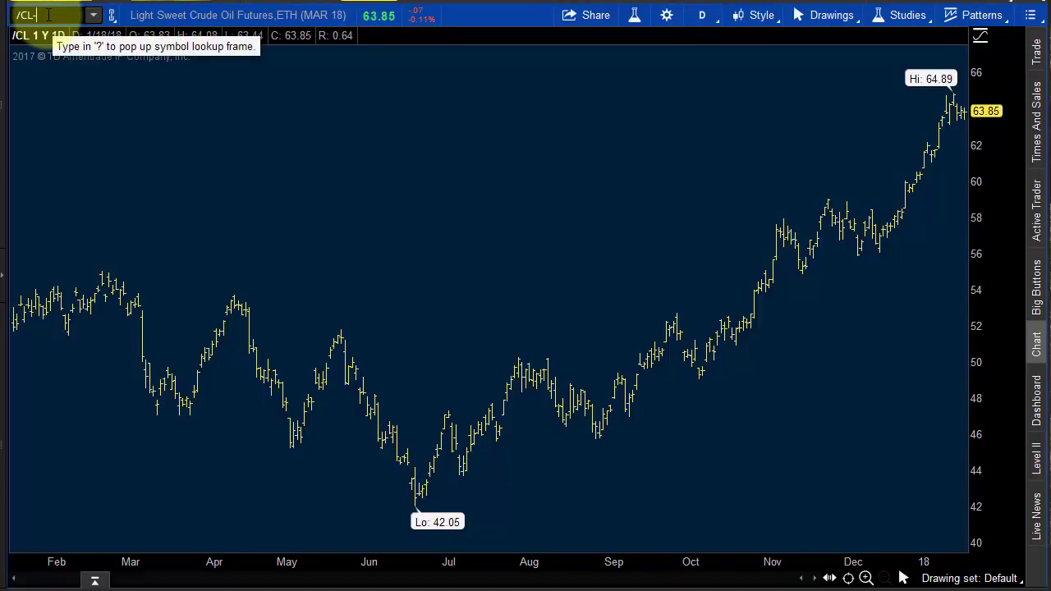
text(-/CLZ)
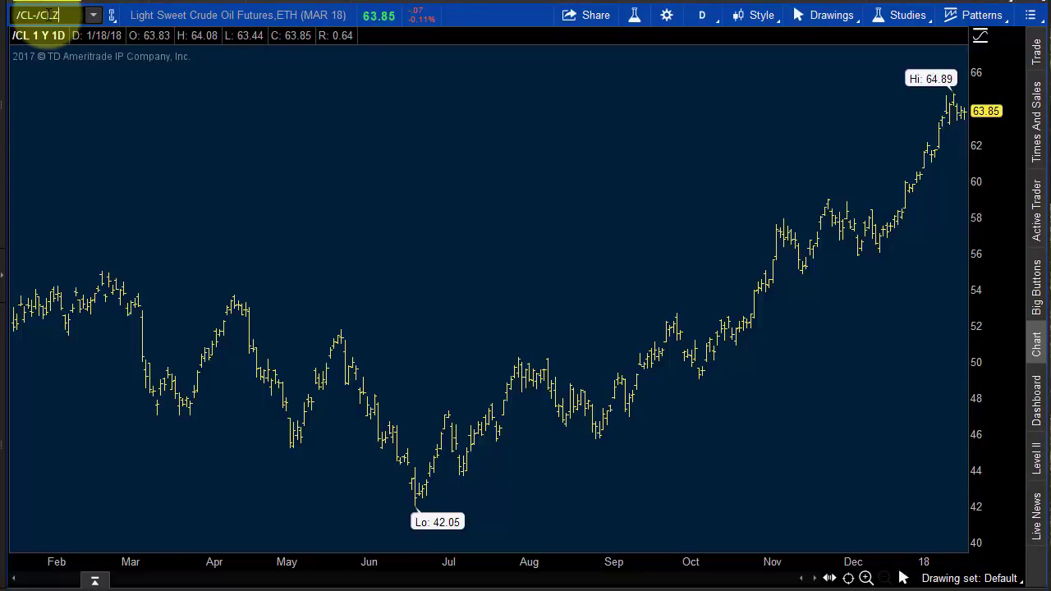
text(0)
key(Return)
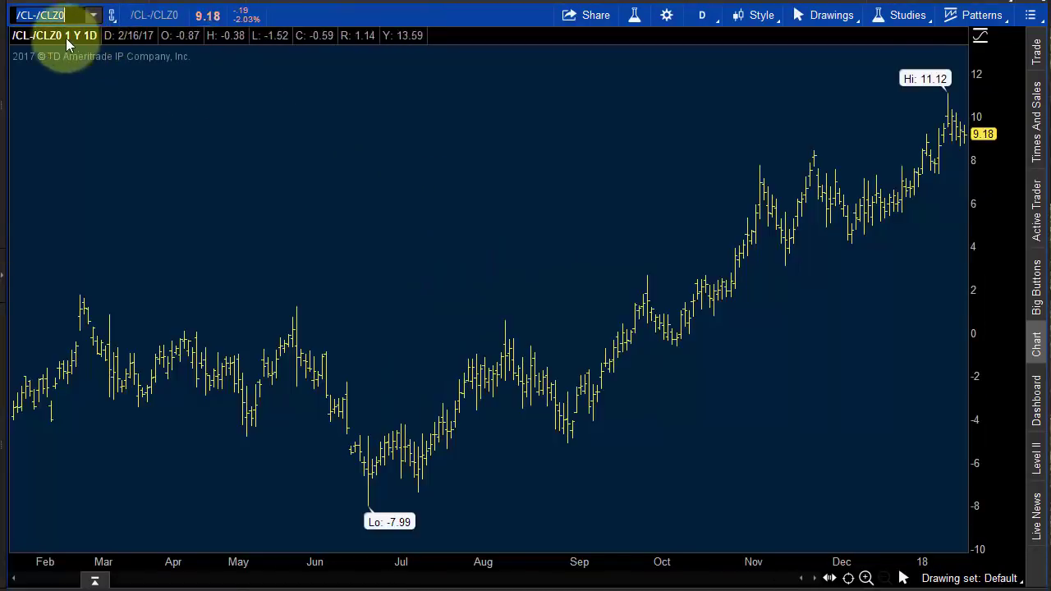
Step: Replace the spread with the December 2020 crude oil contract alone, /CLZ0
click(18, 15)
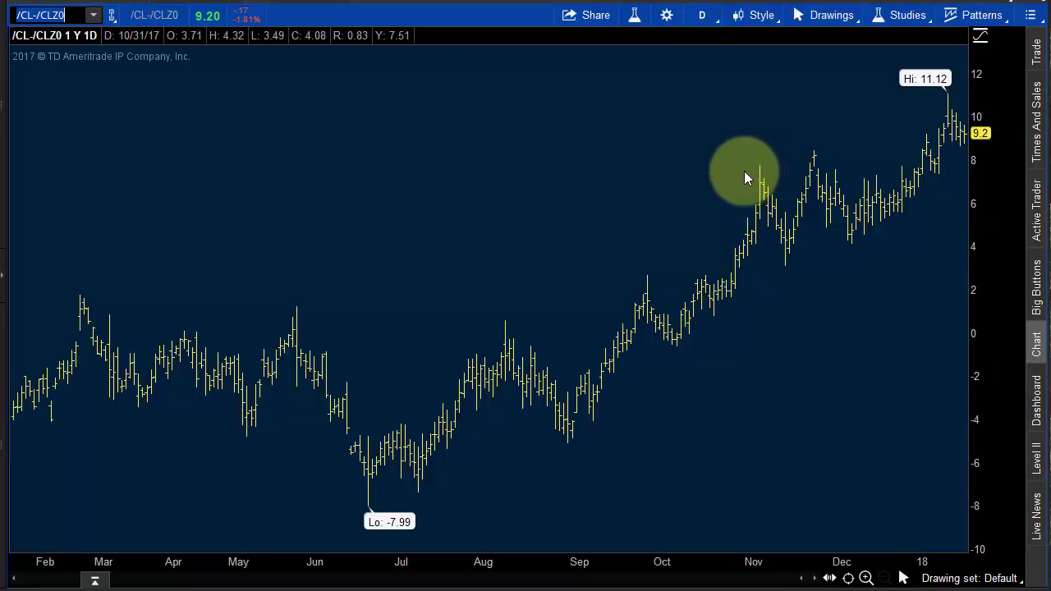
click(36, 16)
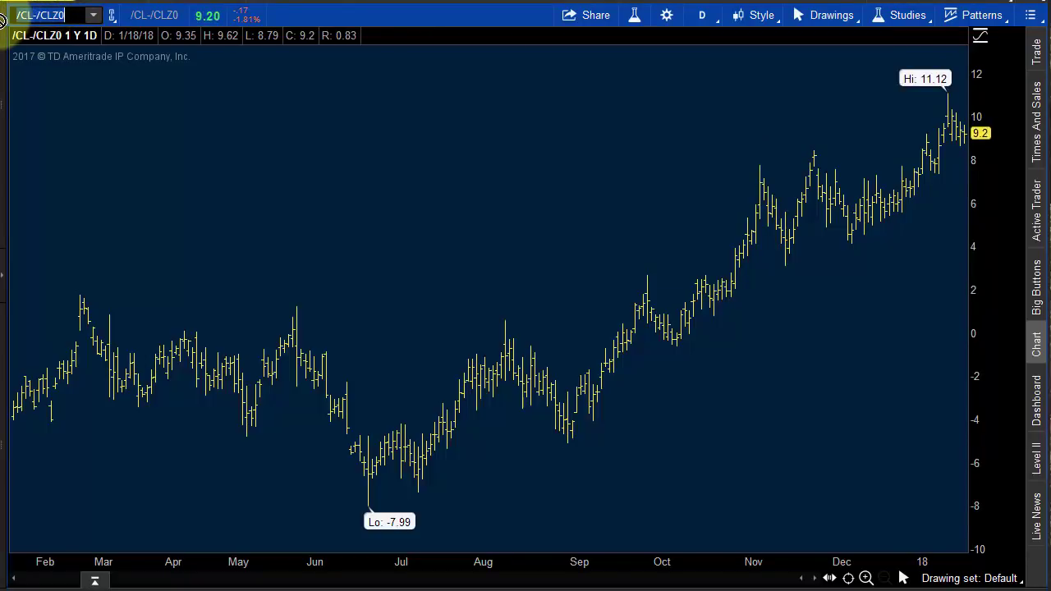
click(43, 19)
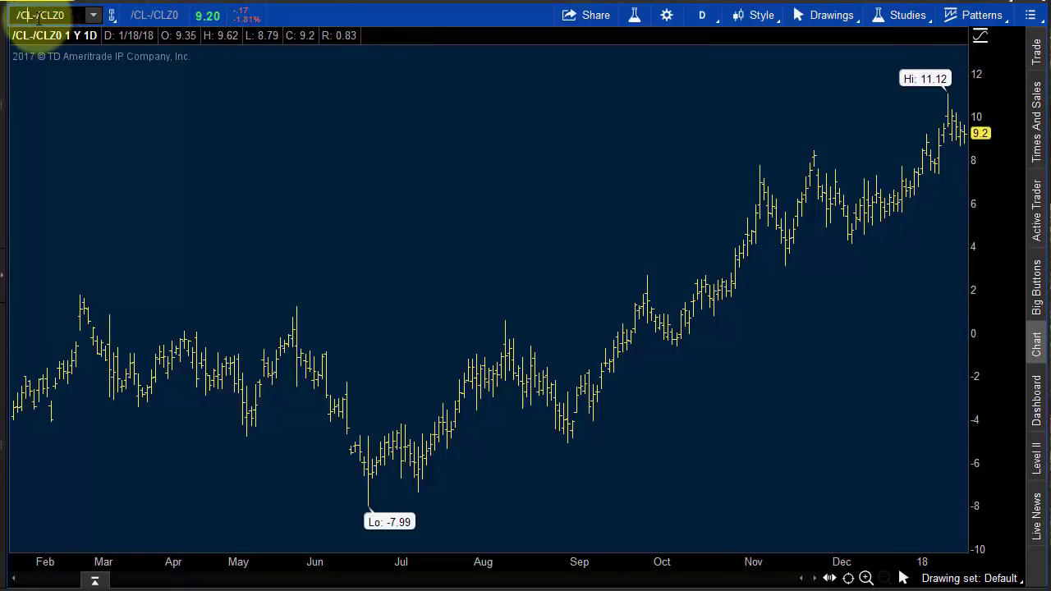
text(/CLZ0)
key(Return)
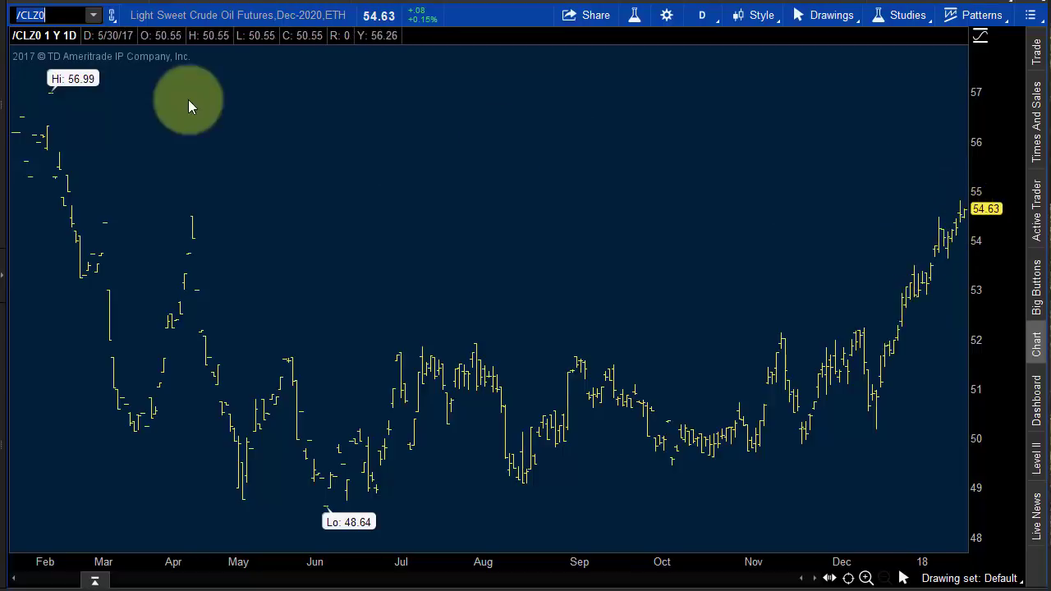
Step: Chart the weighted Treasury spread of five 2-year notes against the bond as /ZT*5-/ZB
click(46, 15)
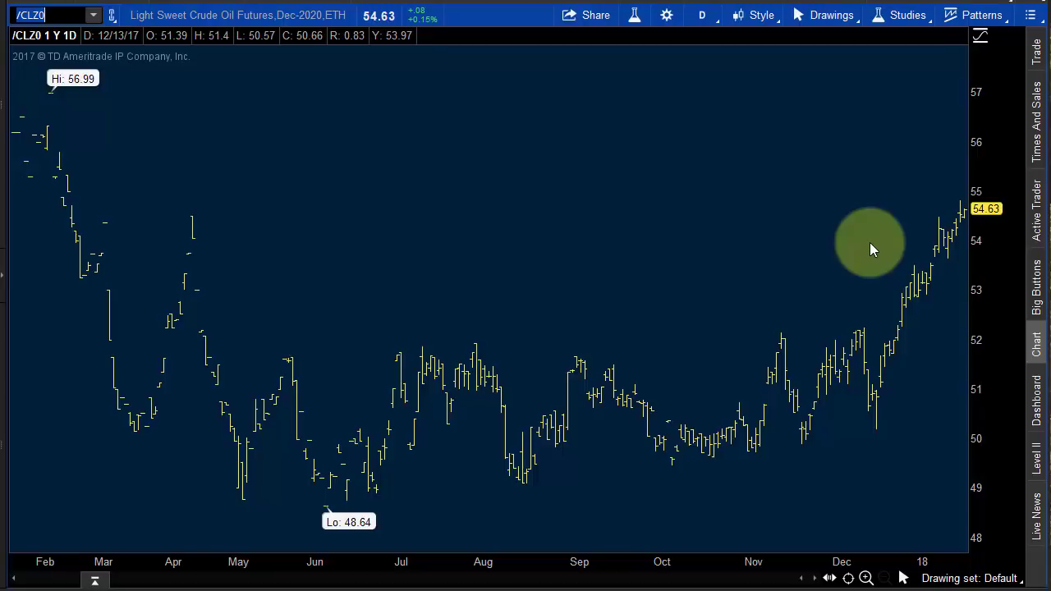
text(/ZT)
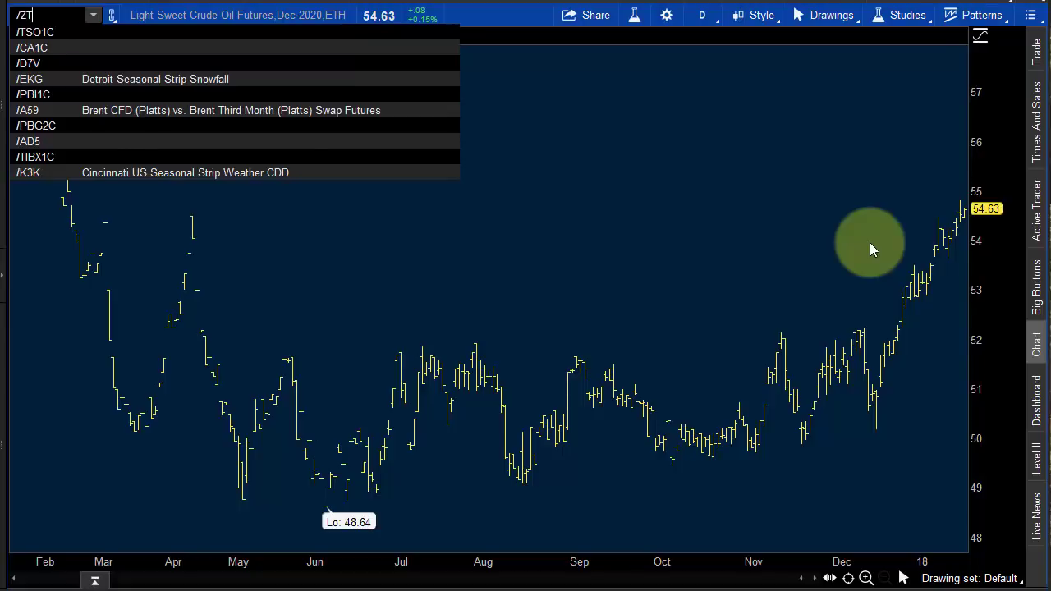
text(*5-/)
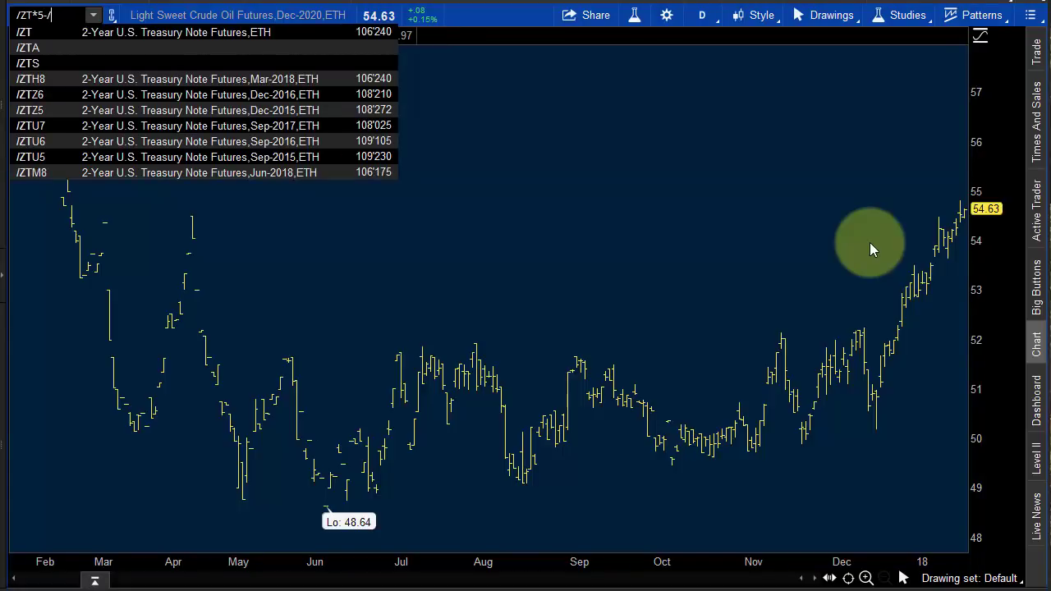
text(ZB)
key(Return)
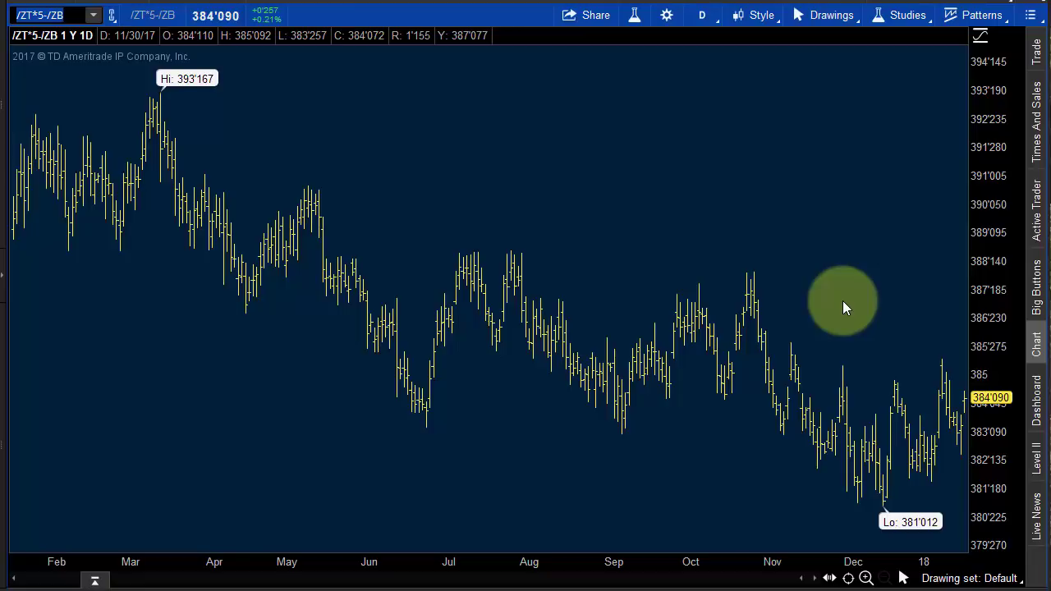
Step: Chart light sweet crude oil, /CL, followed by Brent crude oil, /BZ
text(/CL)
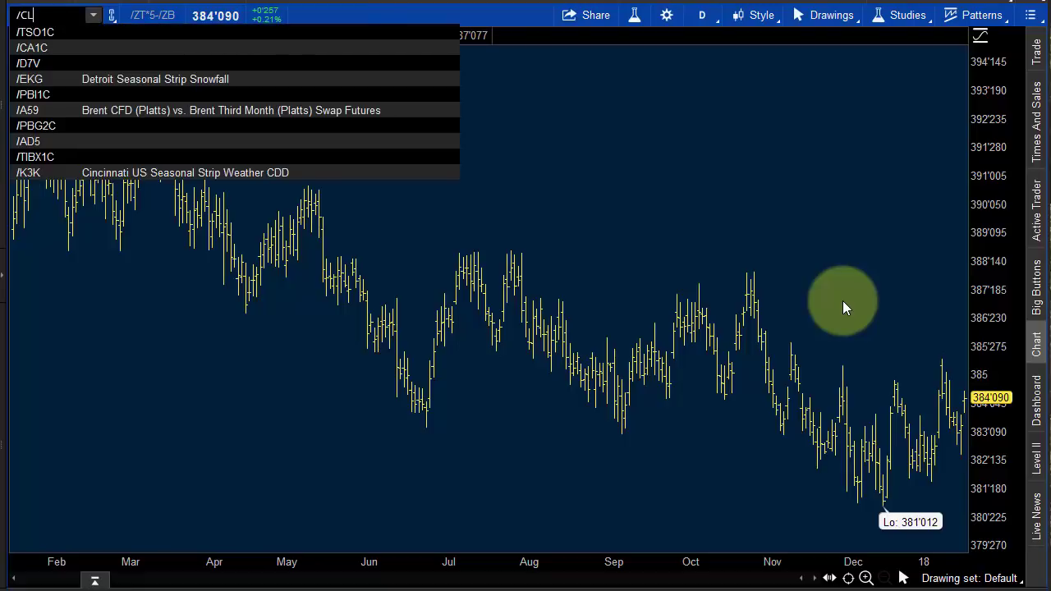
key(Return)
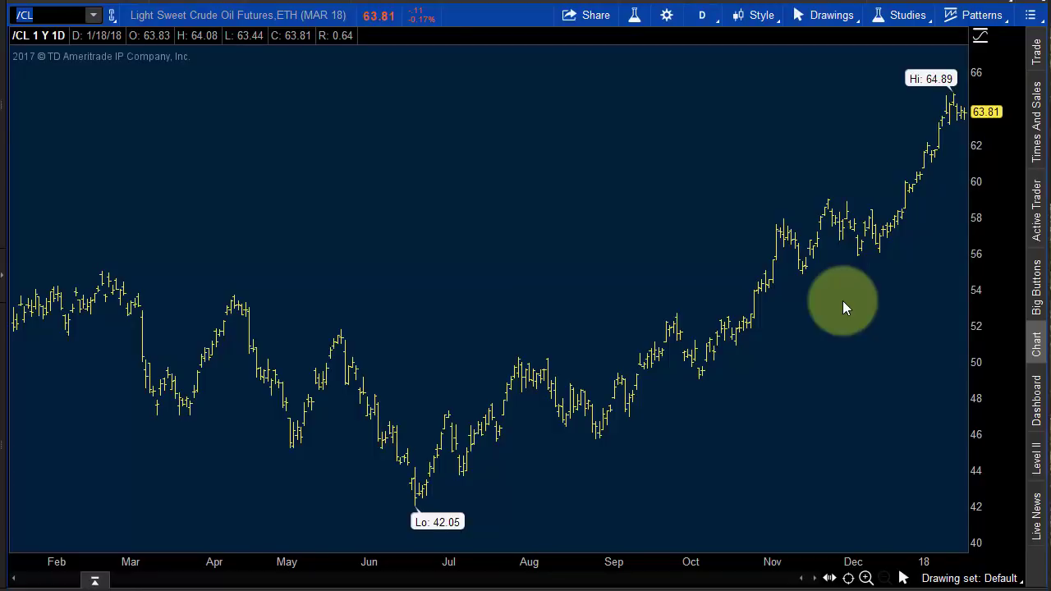
text(/BZ)
key(Return)
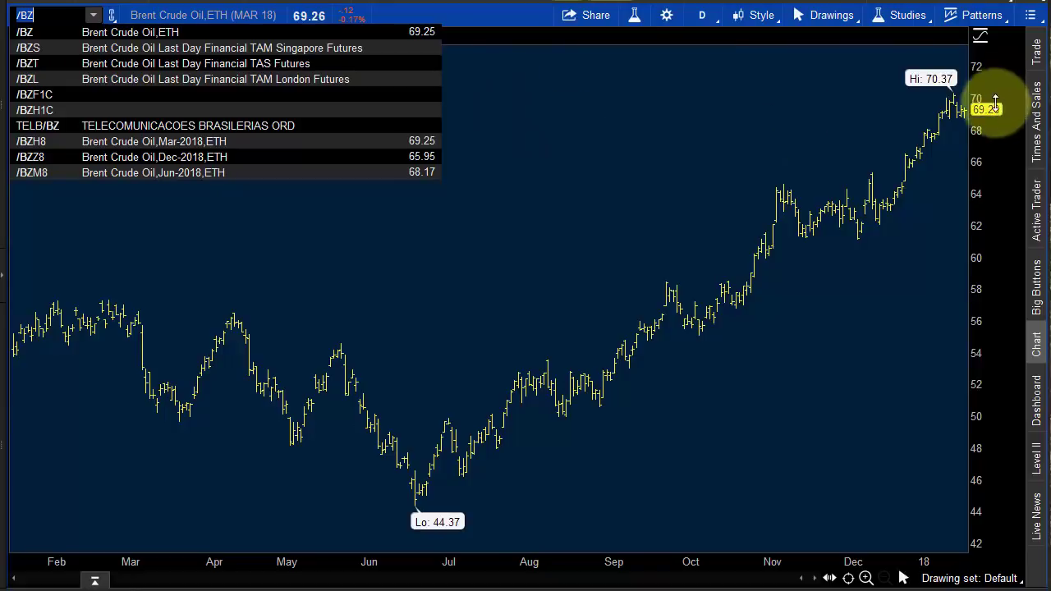
click(92, 31)
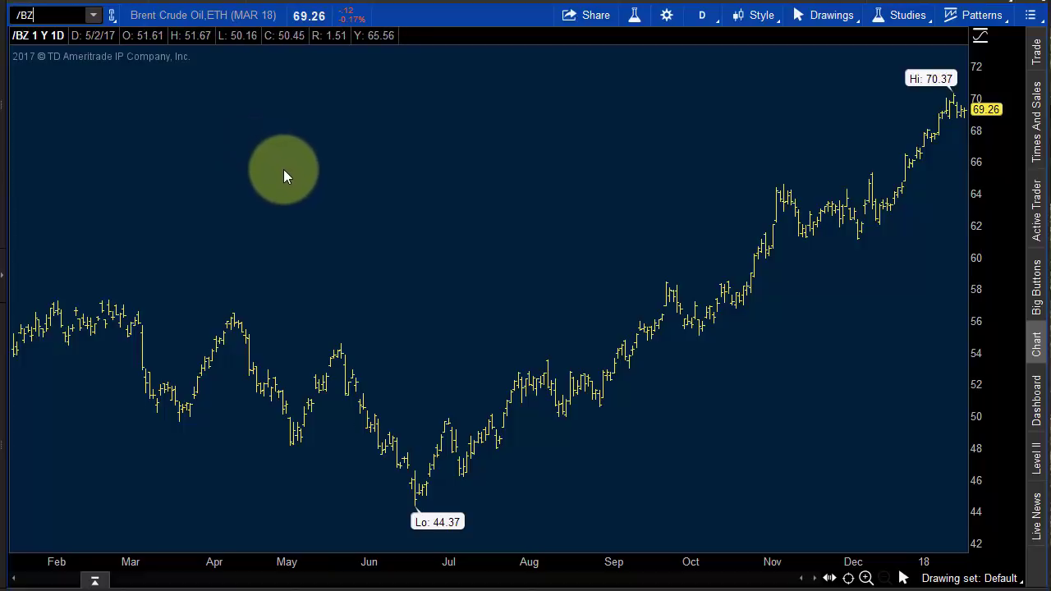
Step: Switch the chart from Brent back to light sweet crude oil, /CL
key(BackSpace)
key(BackSpace)
text(CL)
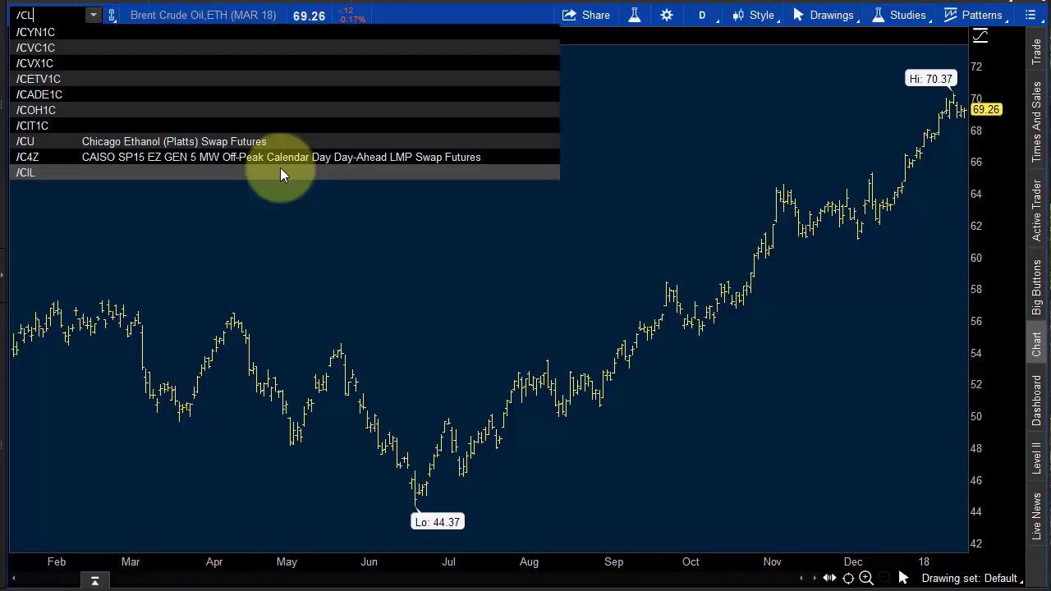
key(Return)
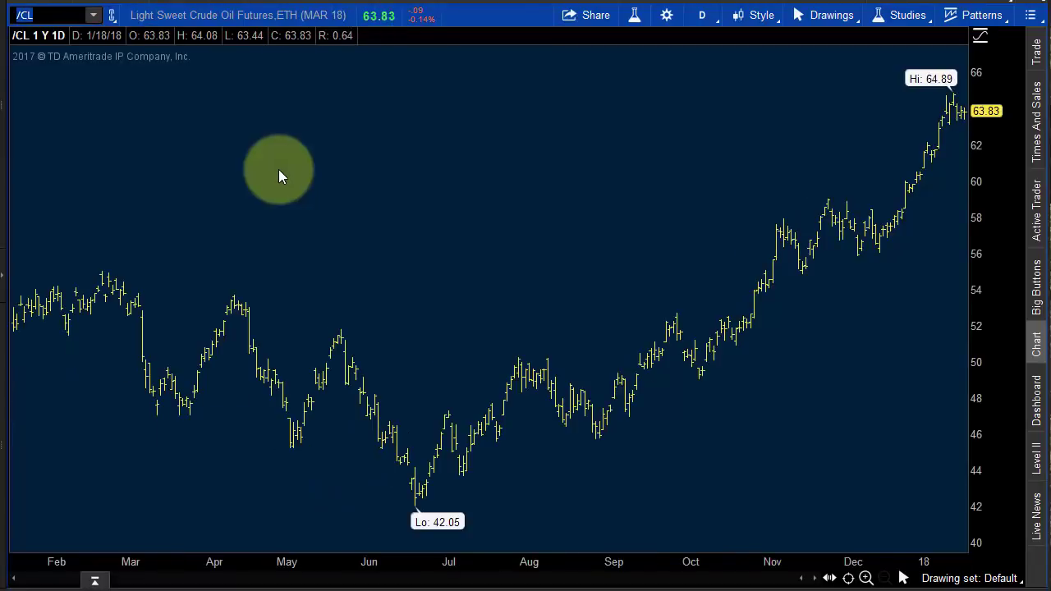